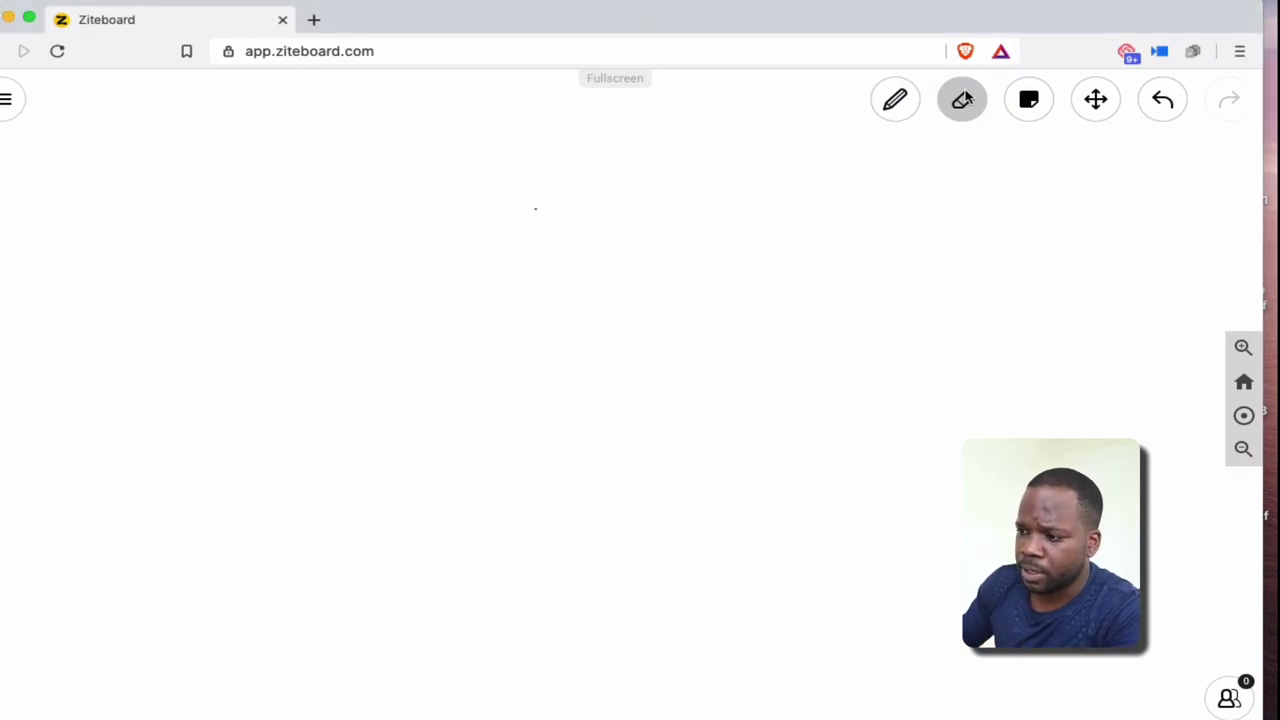
With the pen, sketch a box on the left and a line extending from its right edge
{"action": "left_click", "coordinate": [897, 100]}
{"action": "mouse_move", "coordinate": [160, 204]}
{"action": "left_mouse_down"}
{"action": "mouse_move", "coordinate": [289, 221]}
{"action": "mouse_move", "coordinate": [135, 203]}
{"action": "left_mouse_up"}
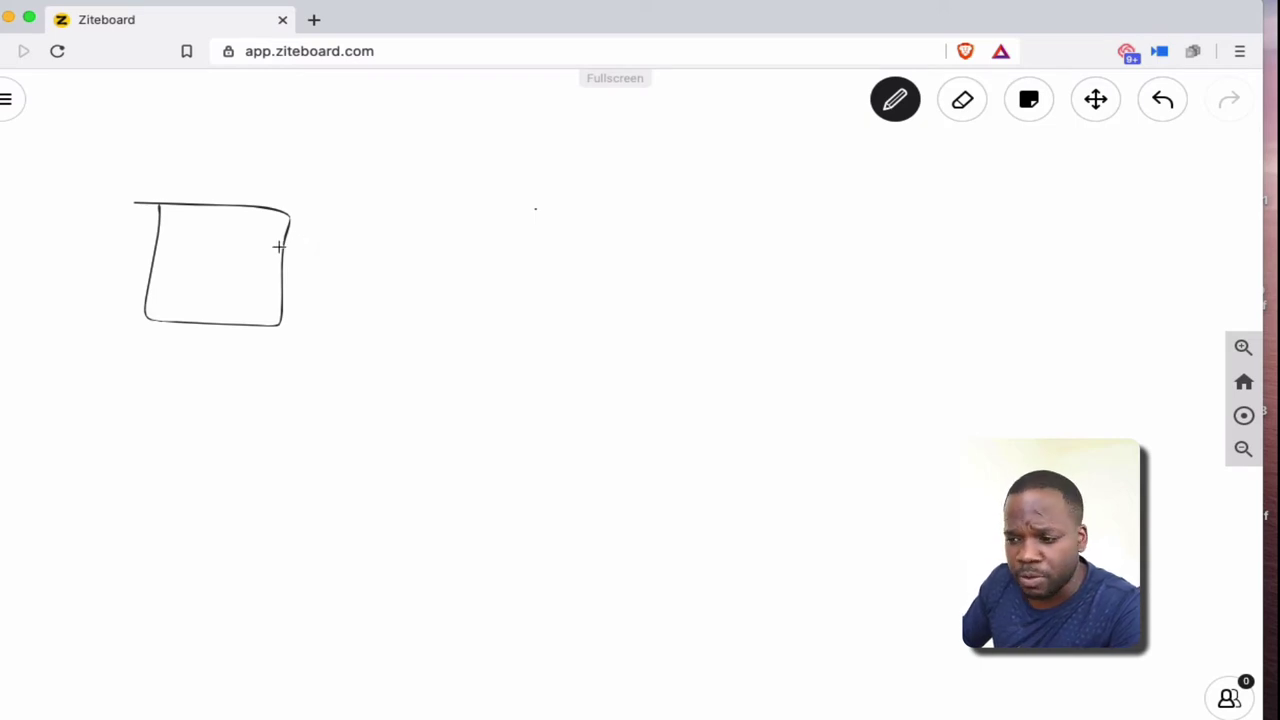
{"action": "left_click_drag", "start_coordinate": [283, 247], "coordinate": [398, 247]}
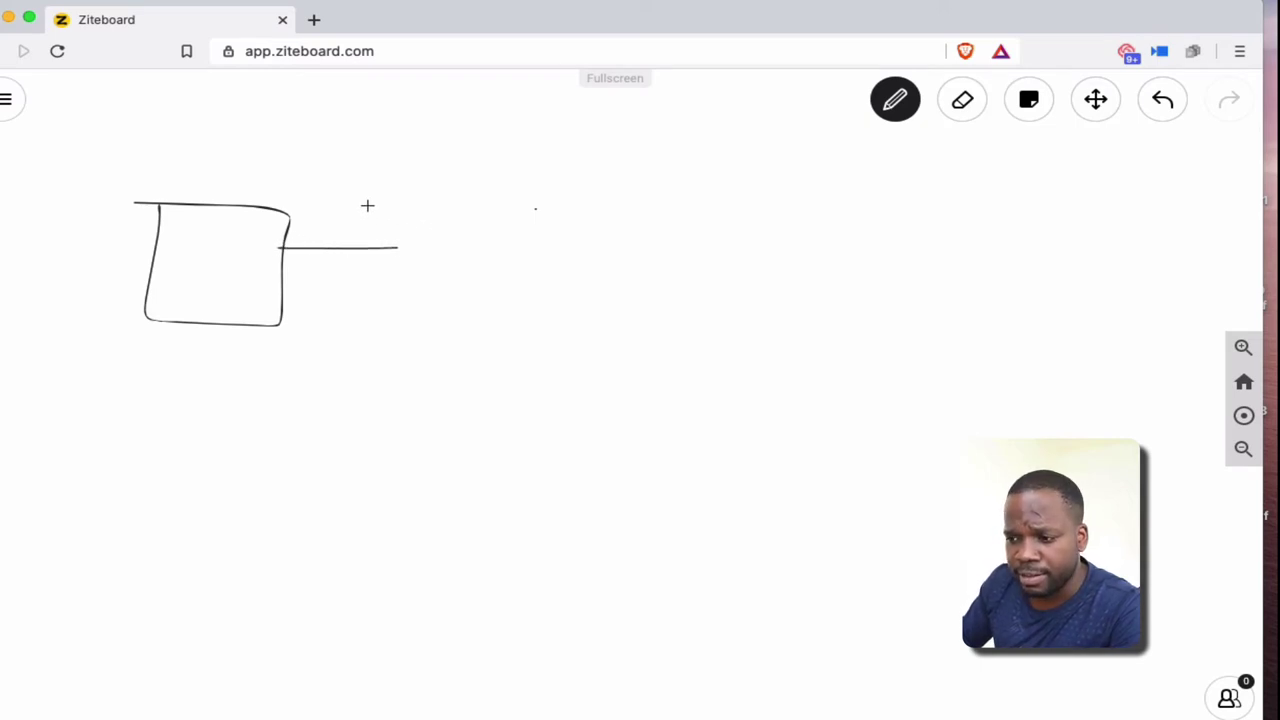
{"action": "left_click_drag", "start_coordinate": [359, 199], "coordinate": [348, 220]}
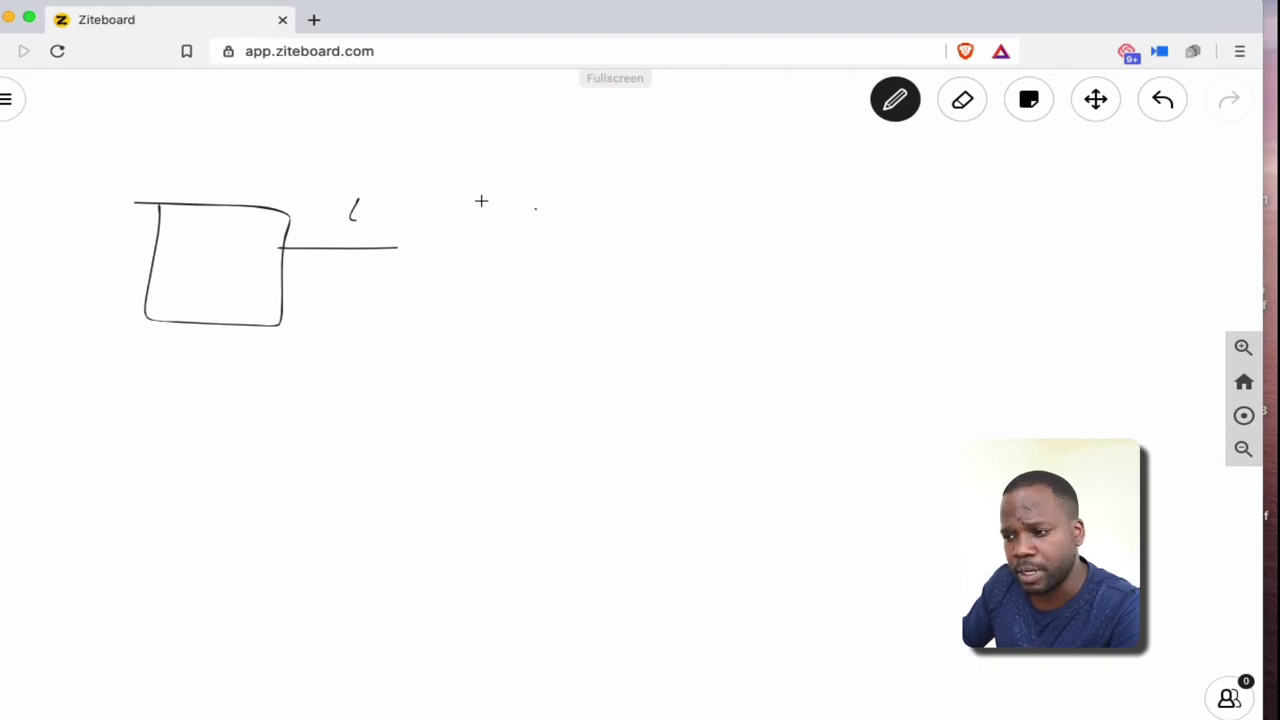
Draw a stick figure with arms at the line's end and a small phone below it
{"action": "mouse_move", "coordinate": [470, 200]}
{"action": "left_mouse_down"}
{"action": "mouse_move", "coordinate": [500, 205]}
{"action": "mouse_move", "coordinate": [462, 282]}
{"action": "mouse_move", "coordinate": [480, 292]}
{"action": "left_mouse_up"}
{"action": "left_click_drag", "start_coordinate": [422, 247], "coordinate": [485, 238]}
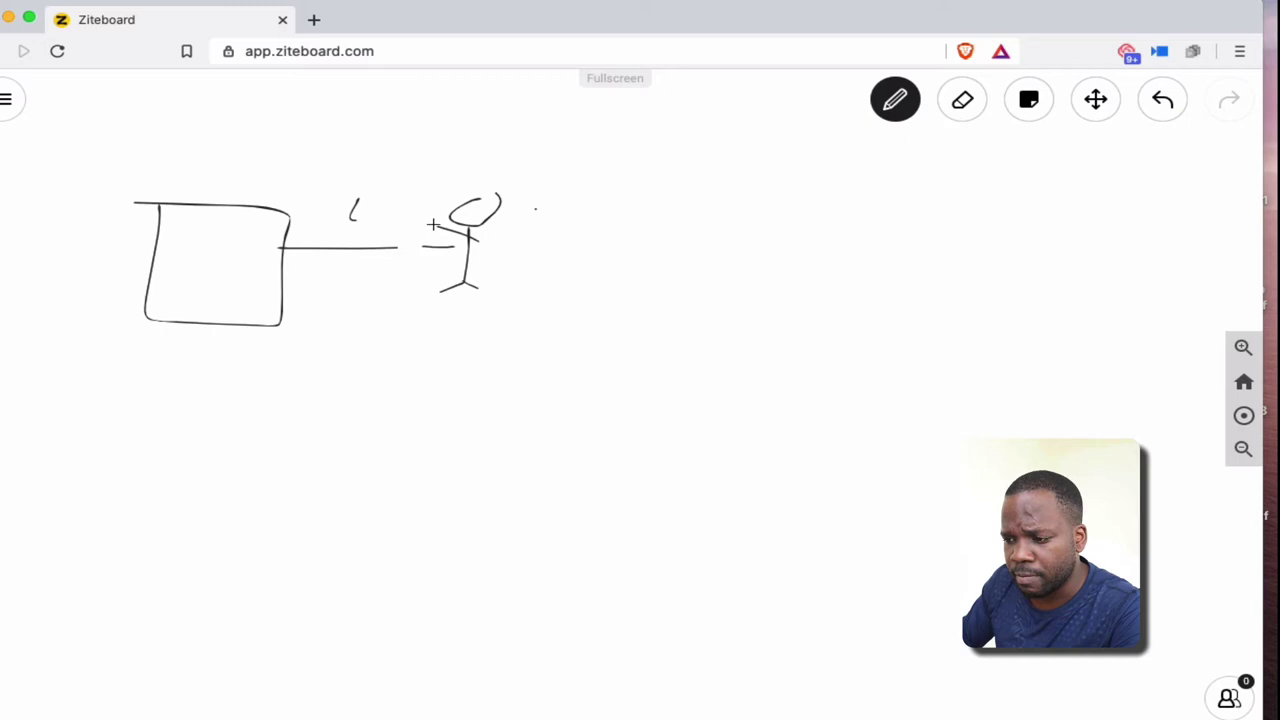
{"action": "mouse_move", "coordinate": [360, 198]}
{"action": "left_mouse_down"}
{"action": "mouse_move", "coordinate": [352, 212]}
{"action": "mouse_move", "coordinate": [378, 219]}
{"action": "left_mouse_up"}
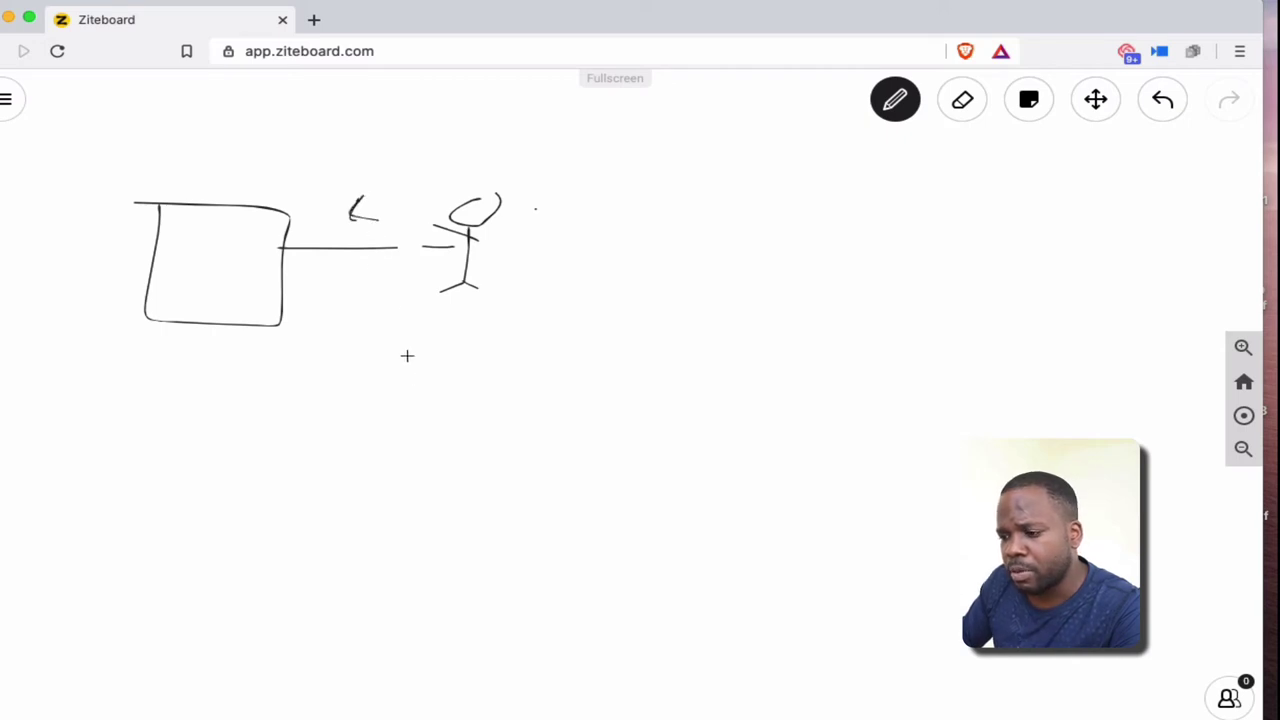
{"action": "mouse_move", "coordinate": [408, 359]}
{"action": "left_mouse_down"}
{"action": "mouse_move", "coordinate": [408, 386]}
{"action": "mouse_move", "coordinate": [436, 384]}
{"action": "mouse_move", "coordinate": [436, 336]}
{"action": "left_mouse_up"}
{"action": "left_click_drag", "start_coordinate": [436, 336], "coordinate": [415, 340]}
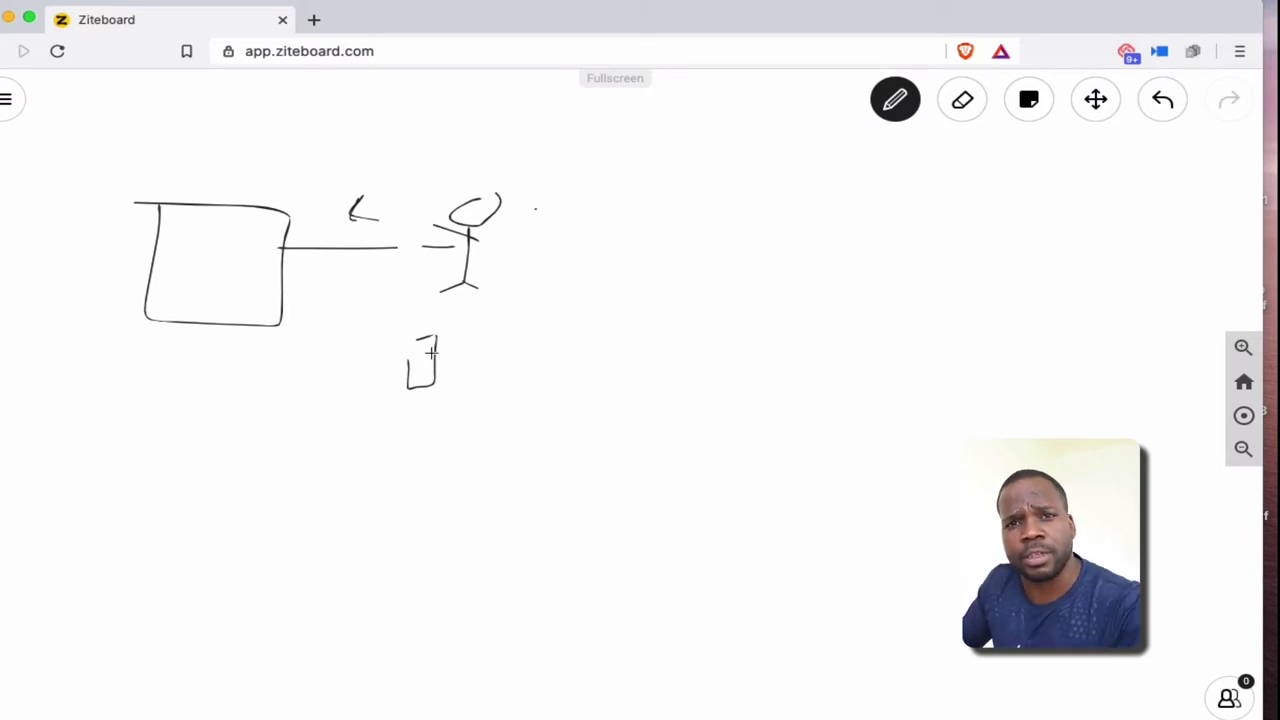
Draw a rectangle in the upper-right area of the board, beyond the stick figure
{"action": "mouse_move", "coordinate": [688, 172]}
{"action": "left_mouse_down"}
{"action": "mouse_move", "coordinate": [770, 252]}
{"action": "mouse_move", "coordinate": [772, 180]}
{"action": "mouse_move", "coordinate": [660, 178]}
{"action": "left_mouse_up"}
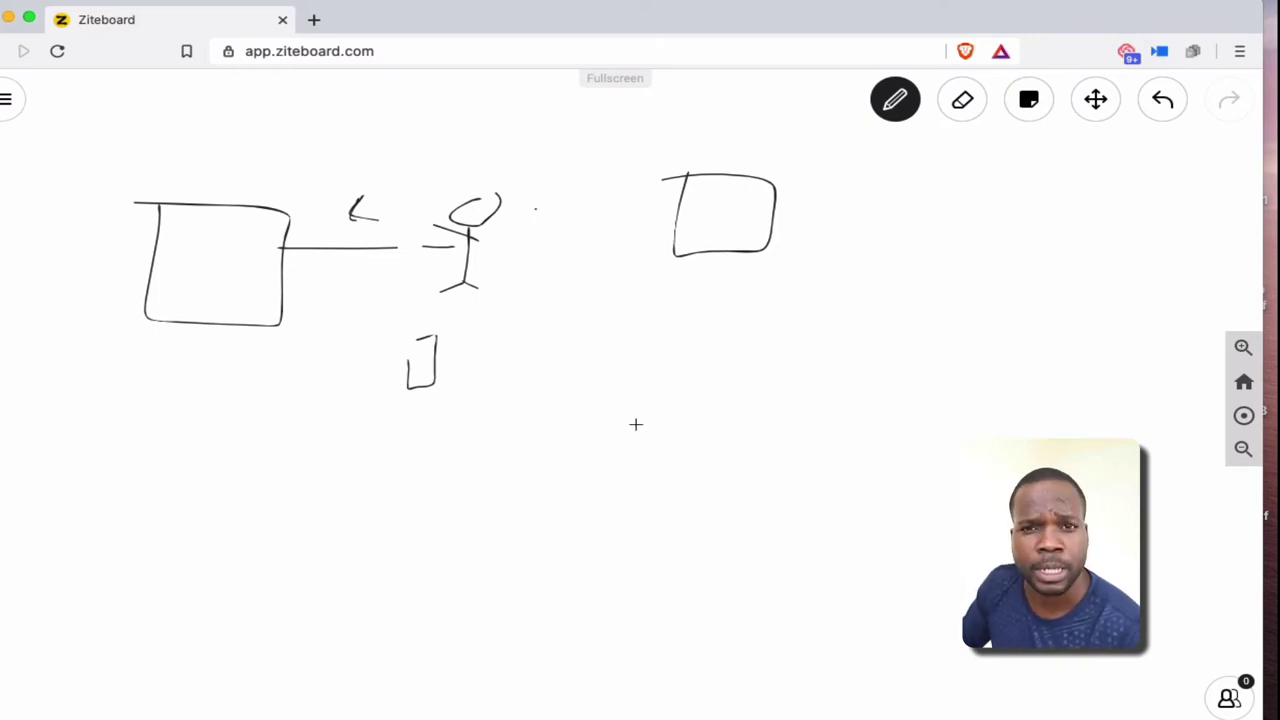
Draw a wide rectangle beneath the stick figure, to the right of the phone
{"action": "left_click_drag", "start_coordinate": [520, 383], "coordinate": [514, 385]}
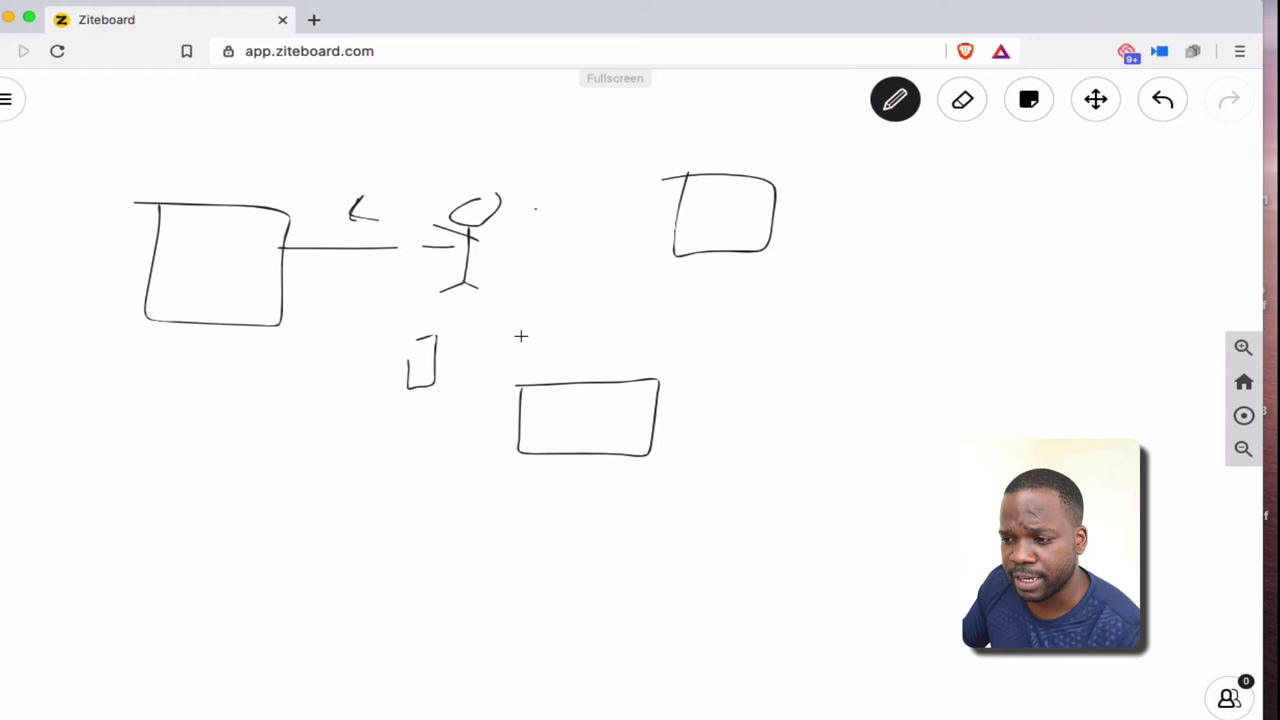
Draw a large lower-left rectangle, a short line from its right side, and a second rectangle beside it
{"action": "mouse_move", "coordinate": [267, 480]}
{"action": "left_mouse_down"}
{"action": "mouse_move", "coordinate": [418, 575]}
{"action": "mouse_move", "coordinate": [430, 472]}
{"action": "mouse_move", "coordinate": [262, 472]}
{"action": "left_mouse_up"}
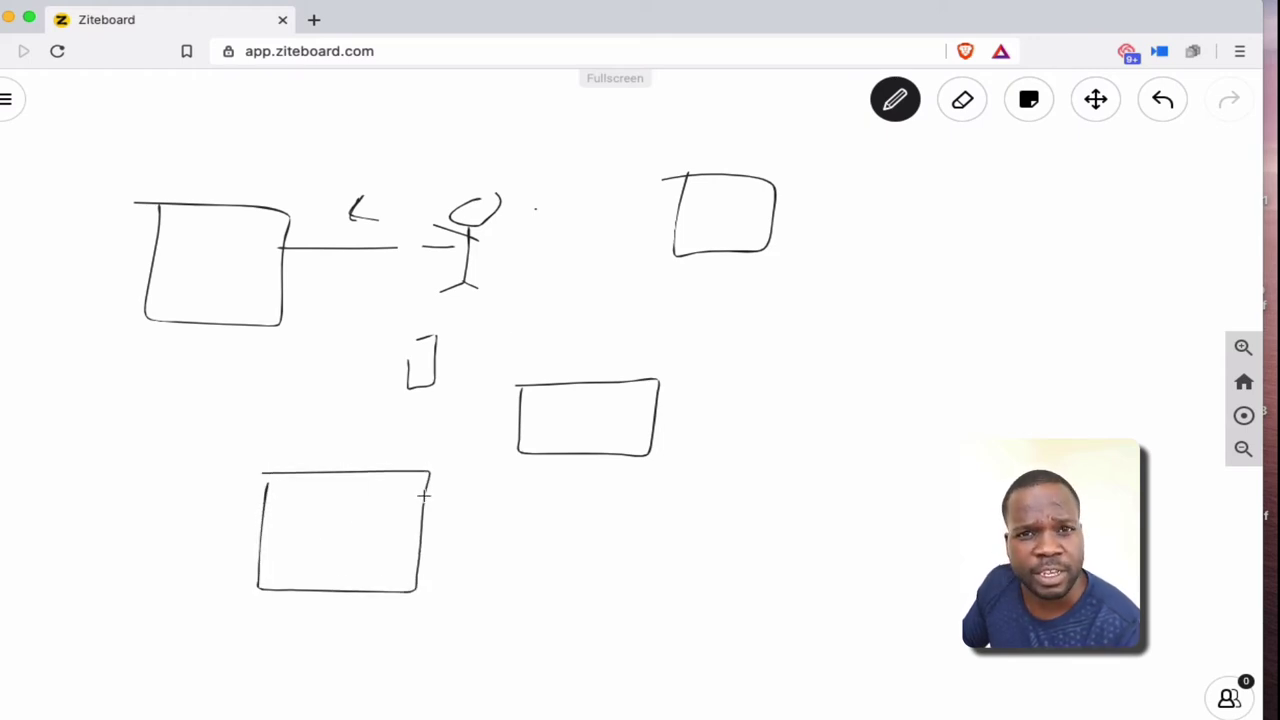
{"action": "left_click_drag", "start_coordinate": [410, 570], "coordinate": [480, 566]}
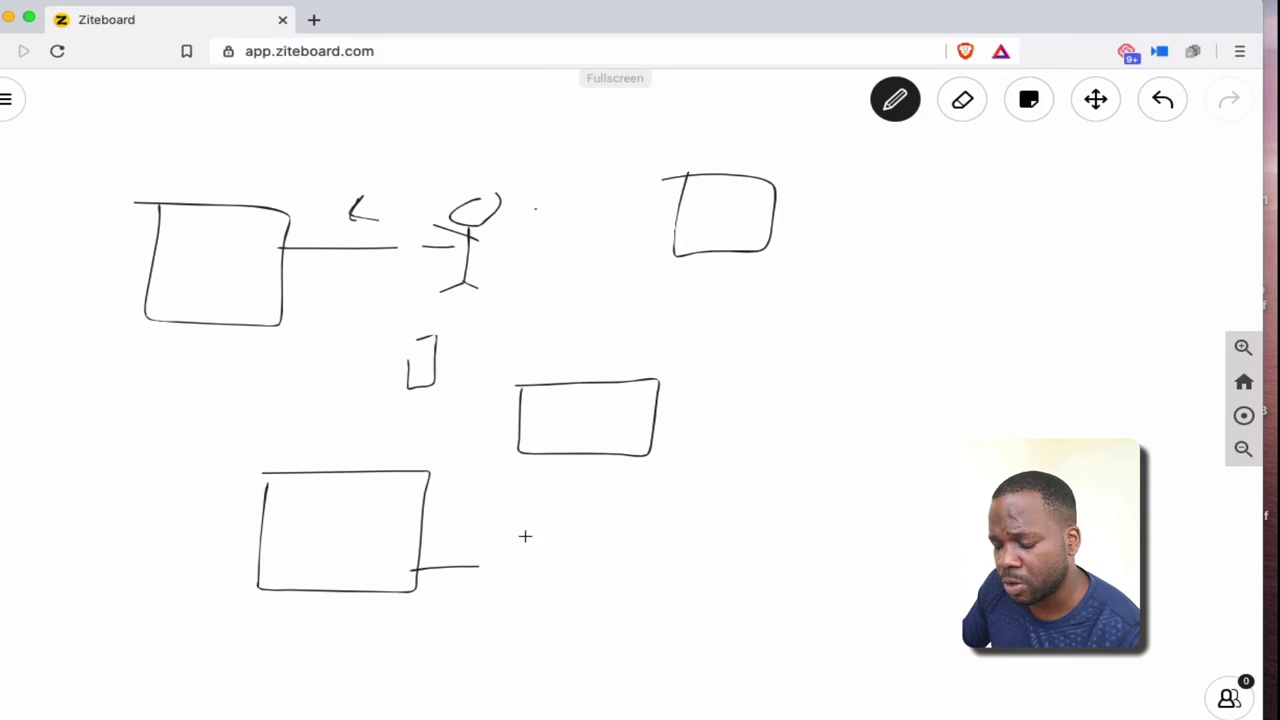
{"action": "mouse_move", "coordinate": [520, 512]}
{"action": "left_mouse_down"}
{"action": "mouse_move", "coordinate": [494, 605]}
{"action": "mouse_move", "coordinate": [680, 520]}
{"action": "mouse_move", "coordinate": [500, 512]}
{"action": "left_mouse_up"}
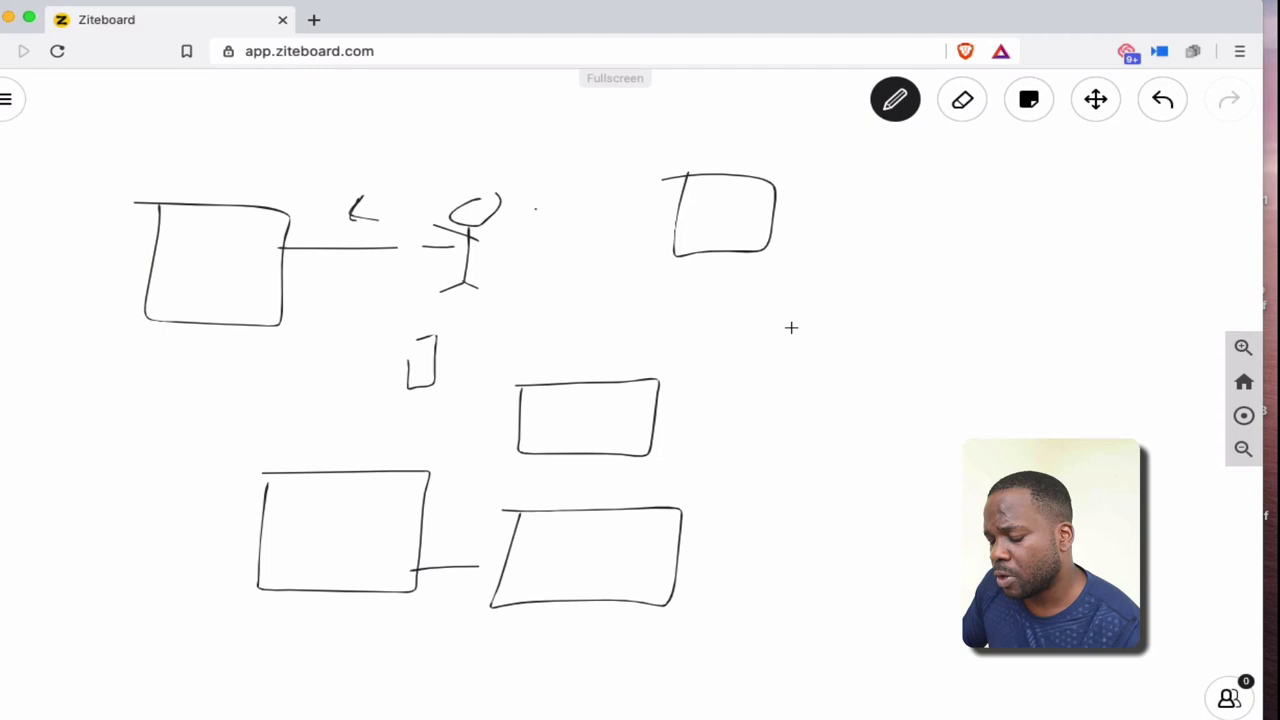
Draw an L-shaped stroke starting a box right of the upper-right box
{"action": "left_click_drag", "start_coordinate": [840, 248], "coordinate": [845, 262]}
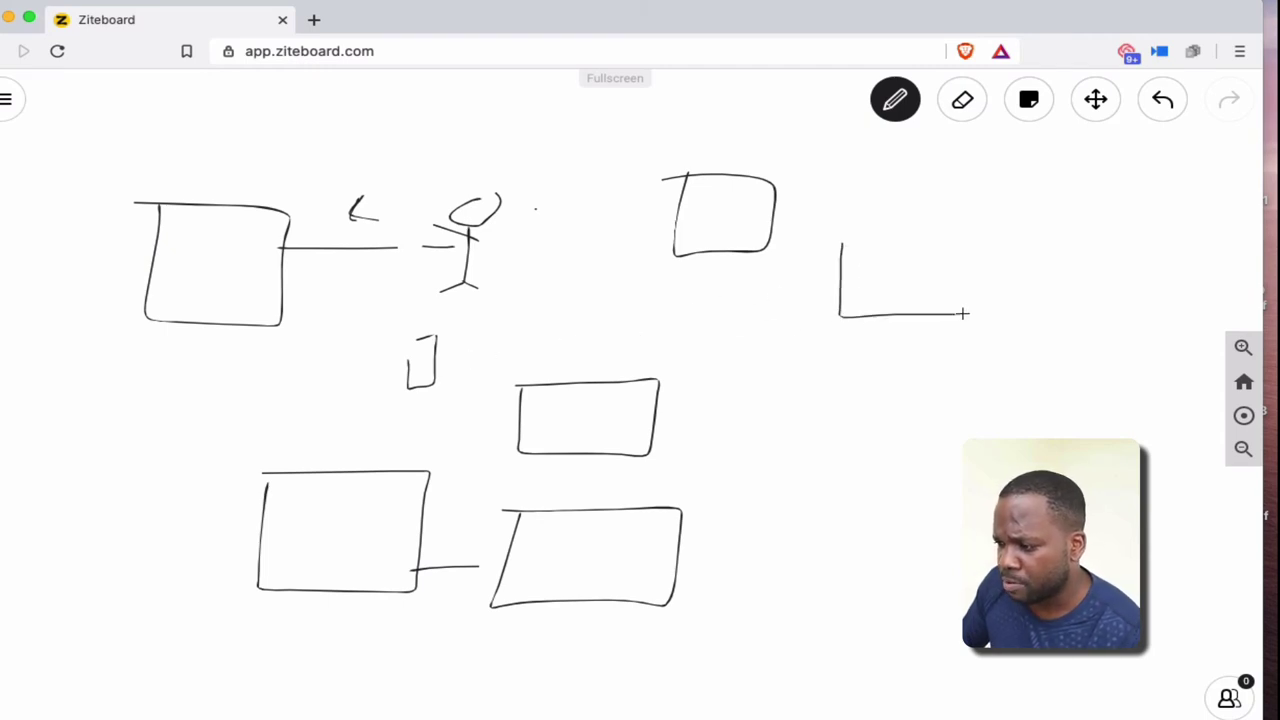